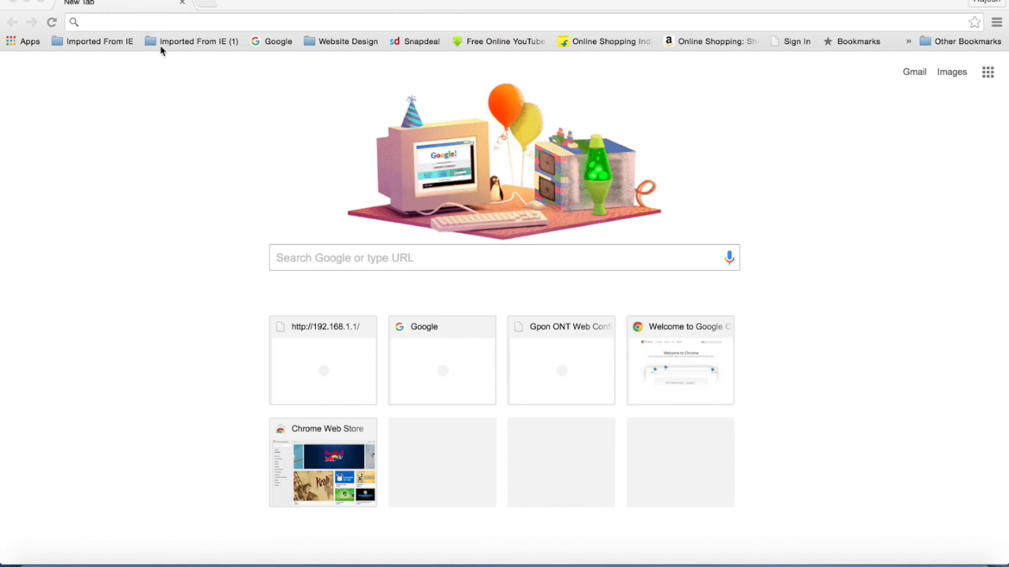
Load the GPON ONT configuration page at 192.168.1.251 in Chrome.
left_click(196, 23)
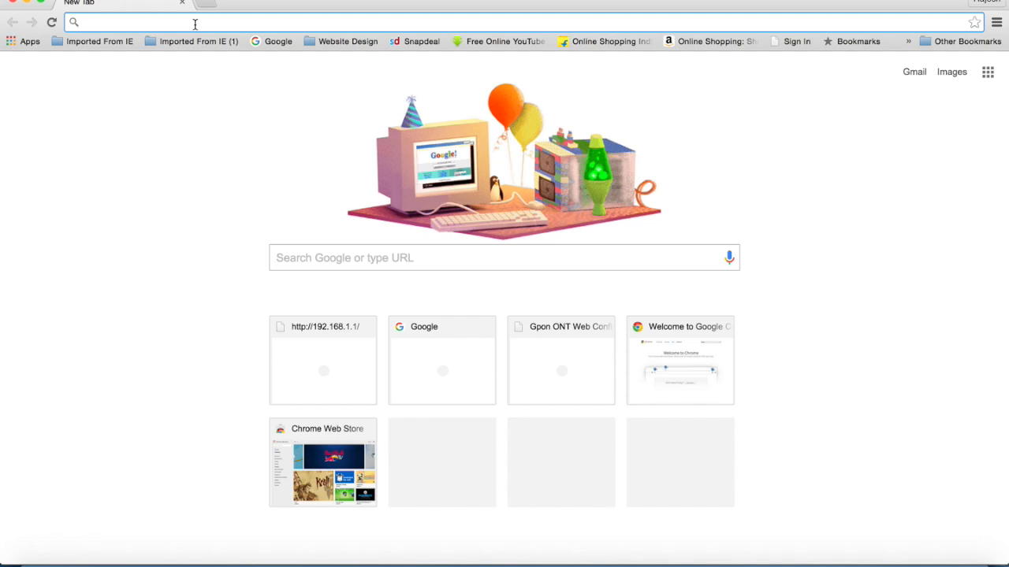
type("192")
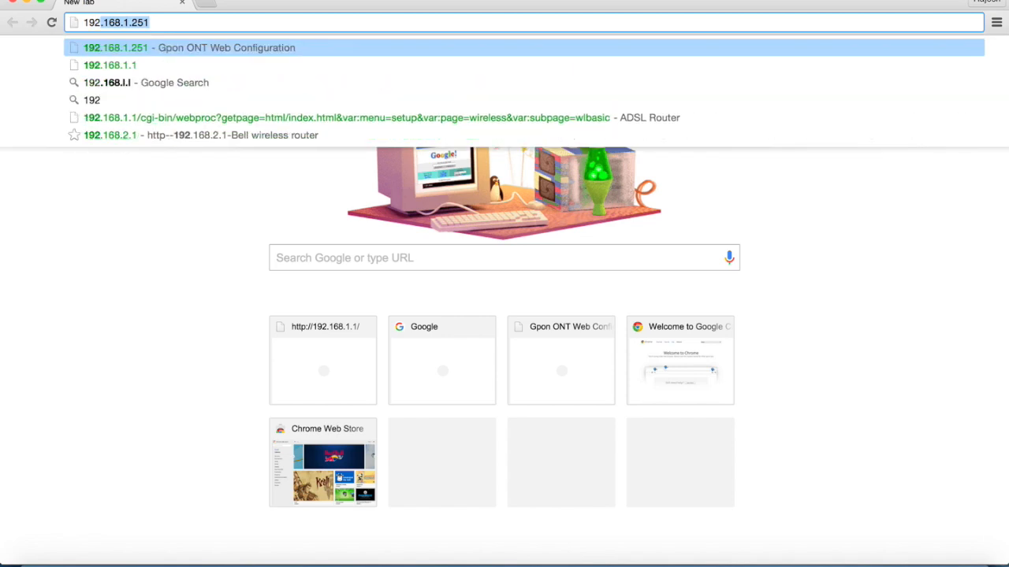
key("Right")
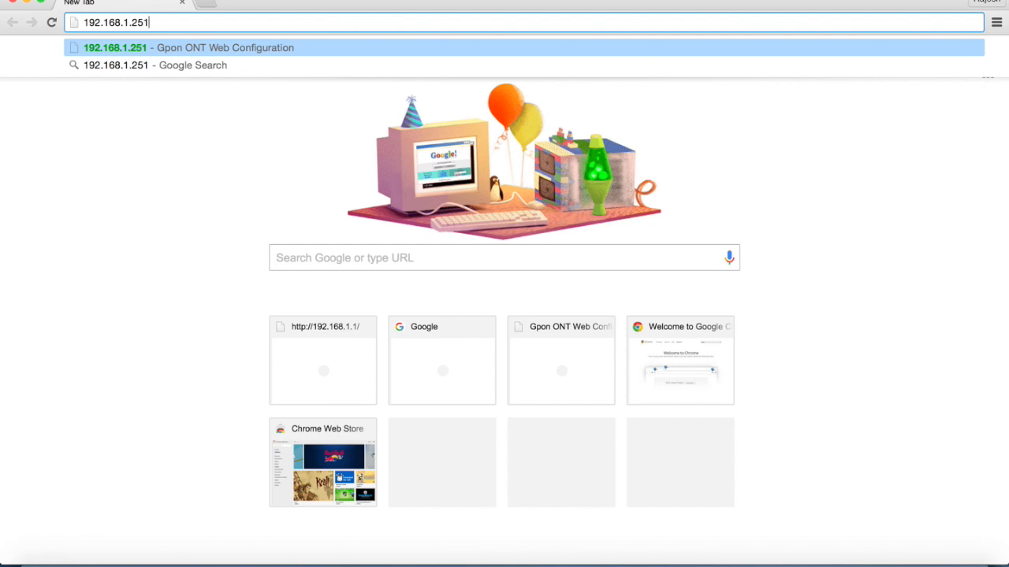
key("Return")
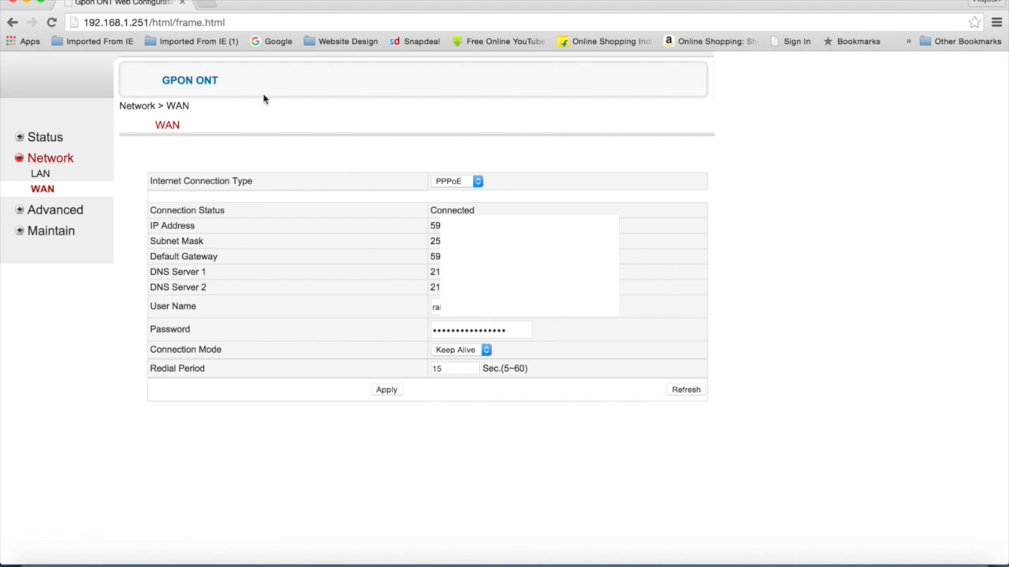
Review the Maintain, Advanced NTP, Network LAN and Status device information pages.
left_click(48, 233)
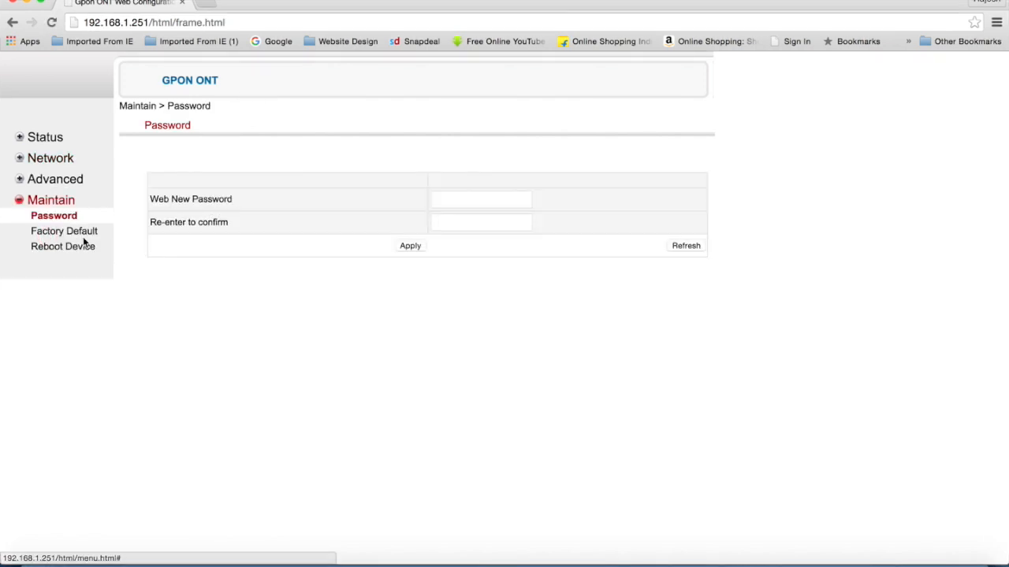
left_click(19, 182)
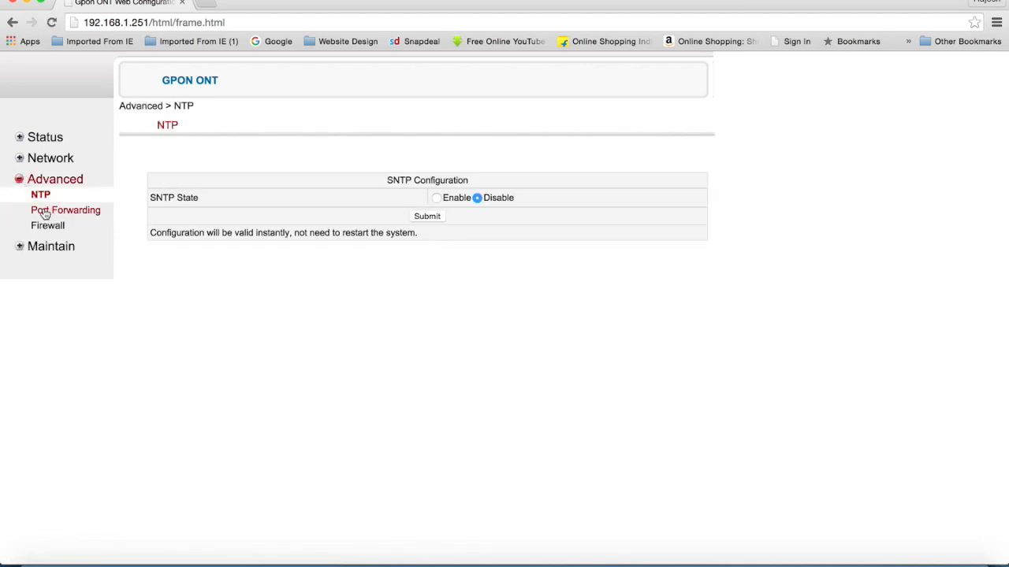
left_click(20, 161)
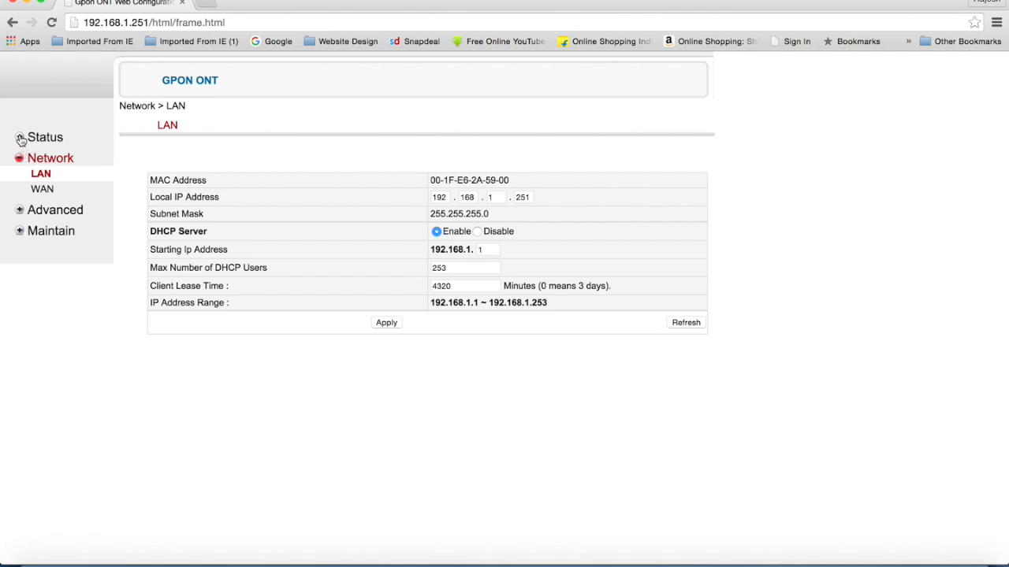
left_click(20, 139)
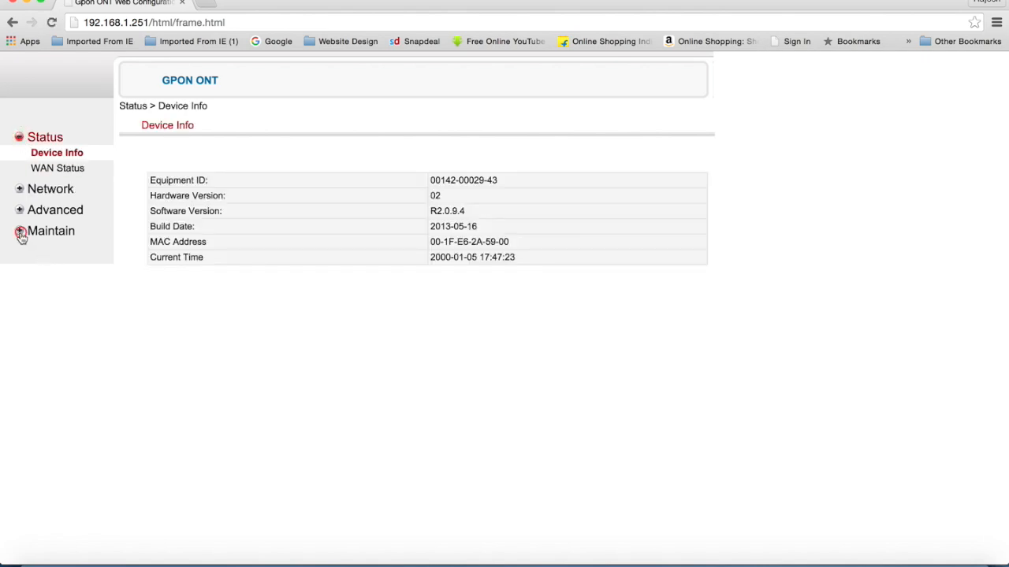
Review Maintain's Factory Default and Reboot Device pages, ending on the Password page.
left_click(20, 232)
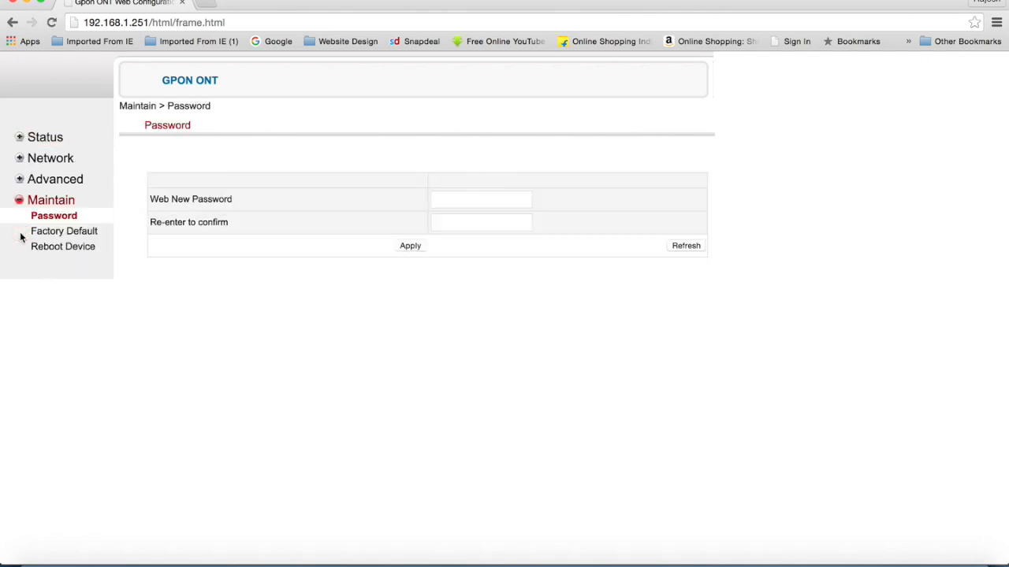
left_click(74, 232)
left_click(76, 252)
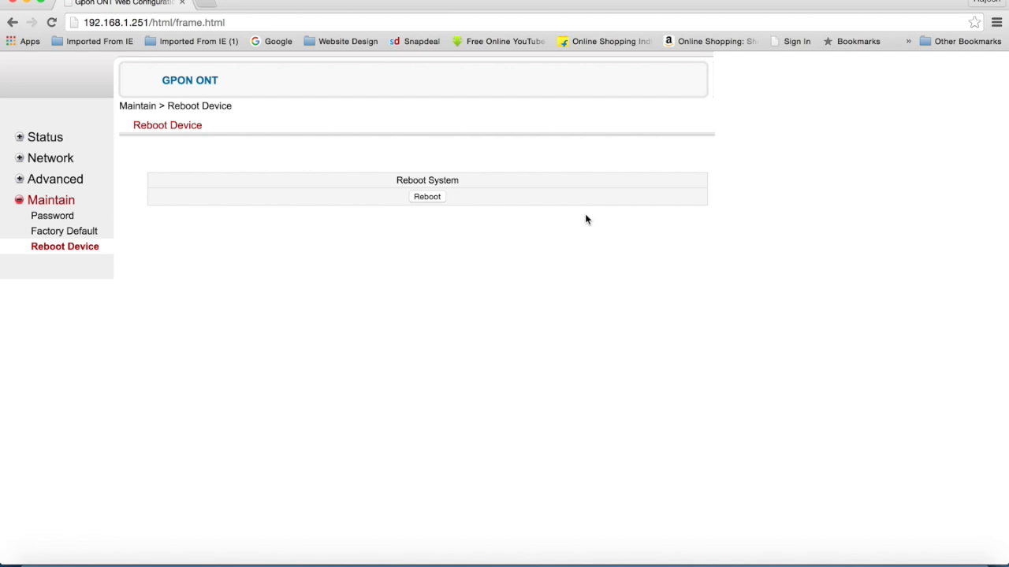
left_click(70, 220)
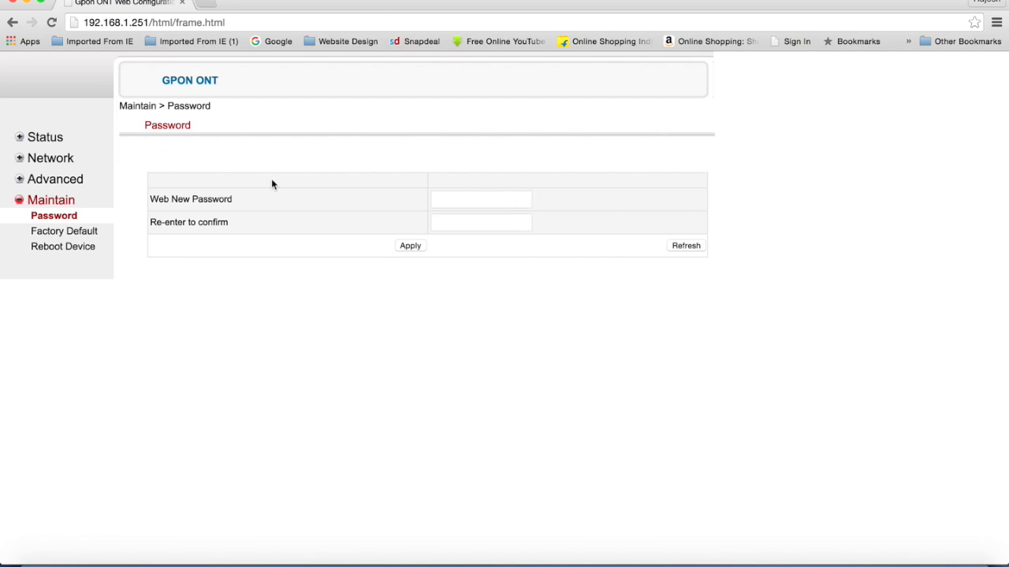
Go from Network LAN to the WAN page showing the connected PPPoE link.
left_click(22, 163)
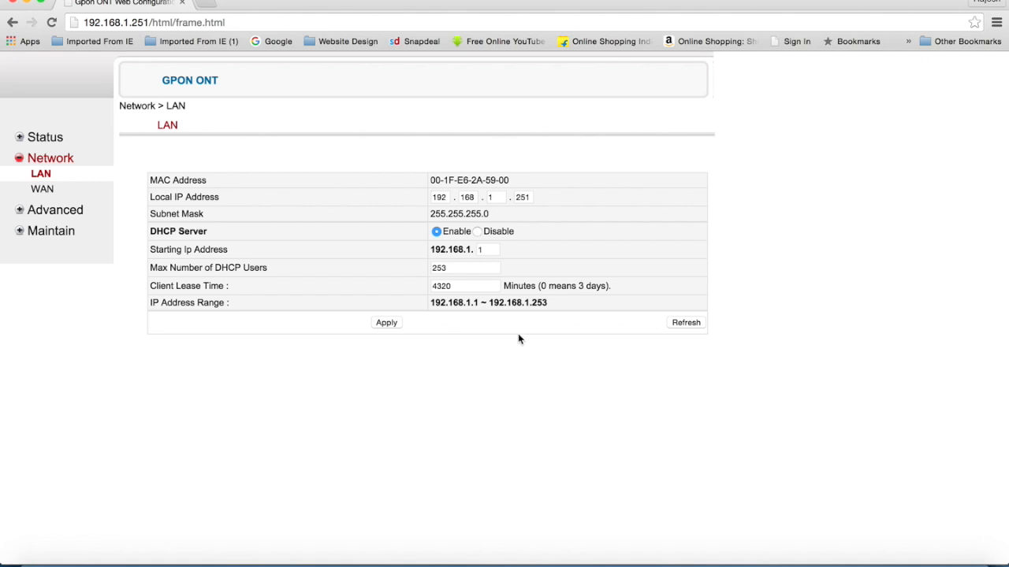
left_click(42, 190)
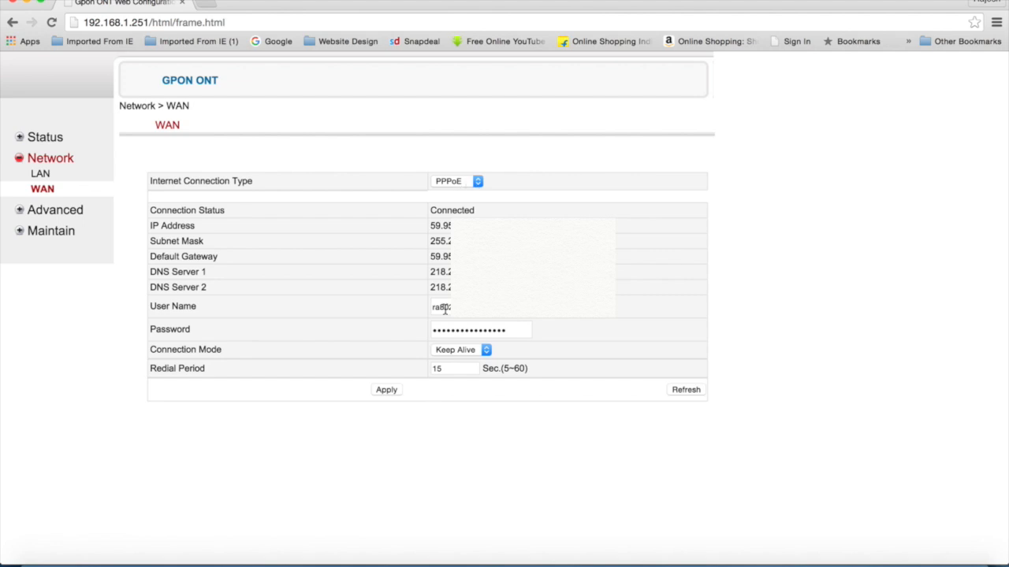
Point out the PPPoE User Name and Password fields, then open a blank new tab.
left_click_drag(151, 304, 192, 331)
left_click_drag(157, 306, 230, 331)
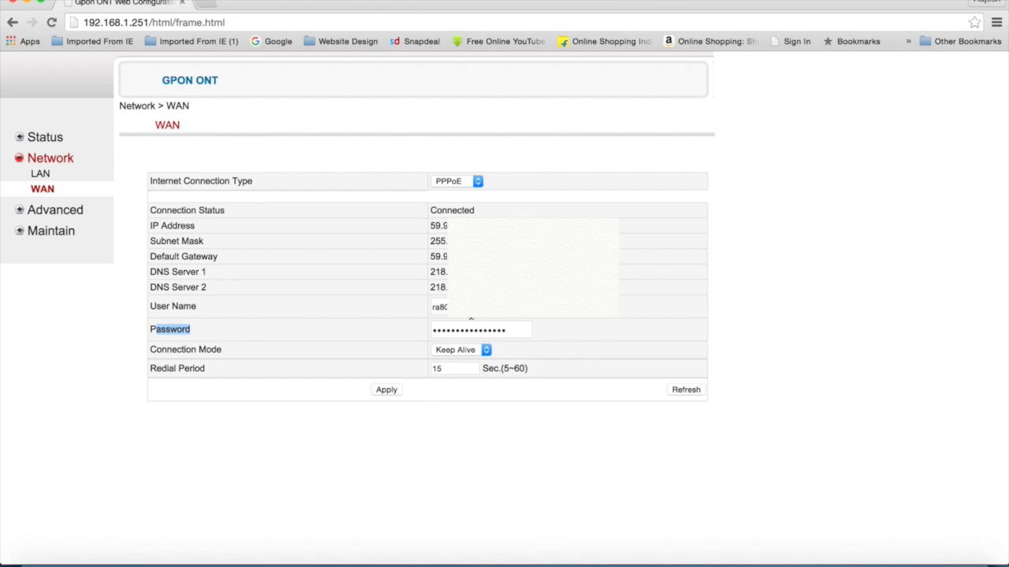
double_click(439, 308)
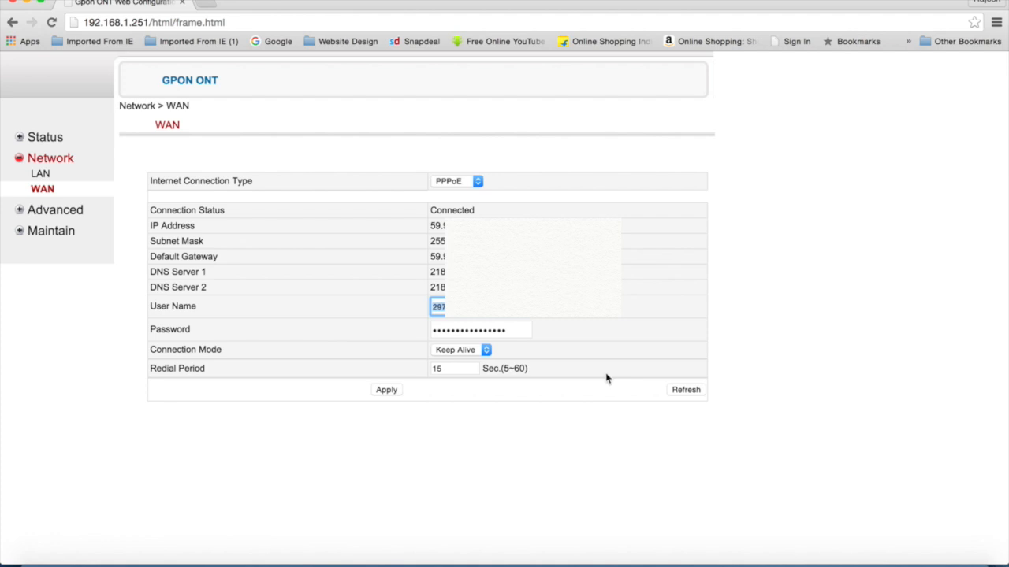
left_click(650, 355)
left_click(207, 5)
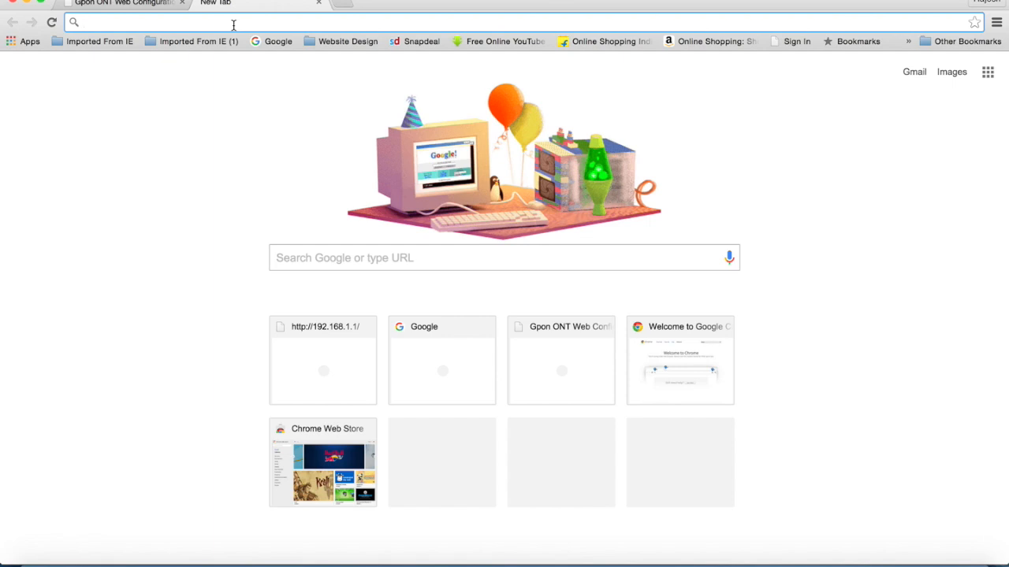
Load the D-Link router login page at 192.168.1.1 in the new tab.
type("192.168.1.251")
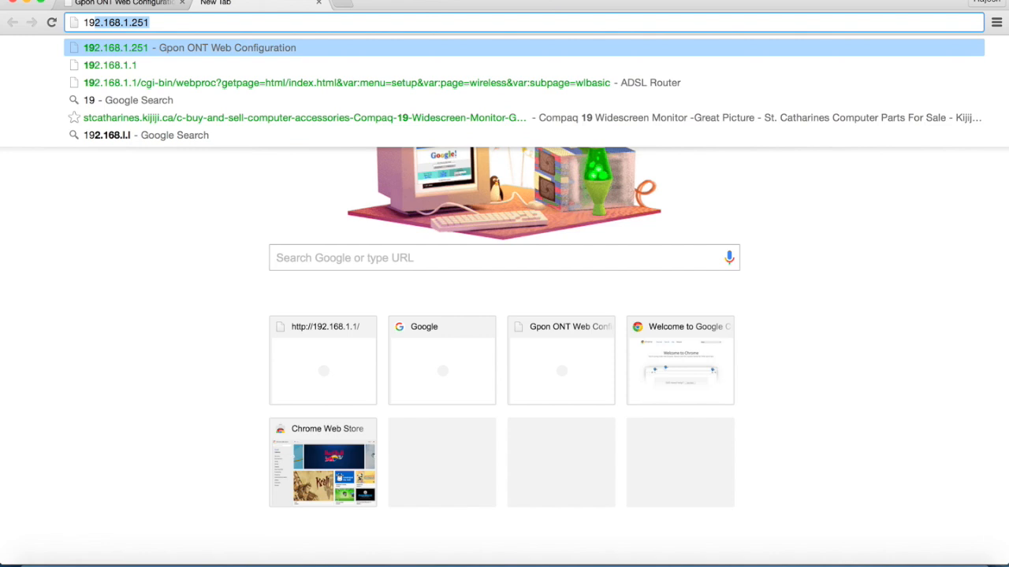
key("Right")
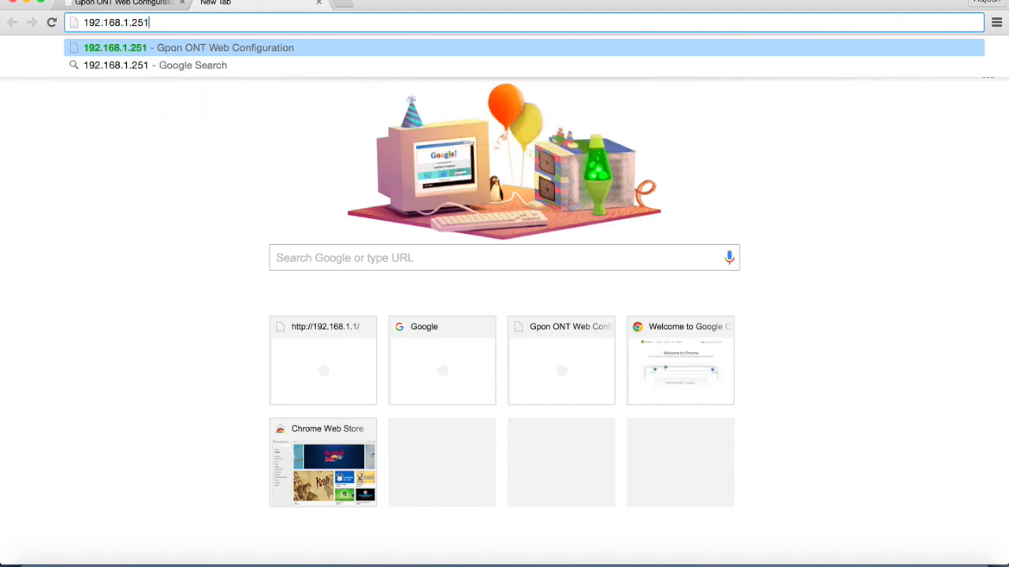
key("BackSpace")
key("BackSpace")
key("BackSpace")
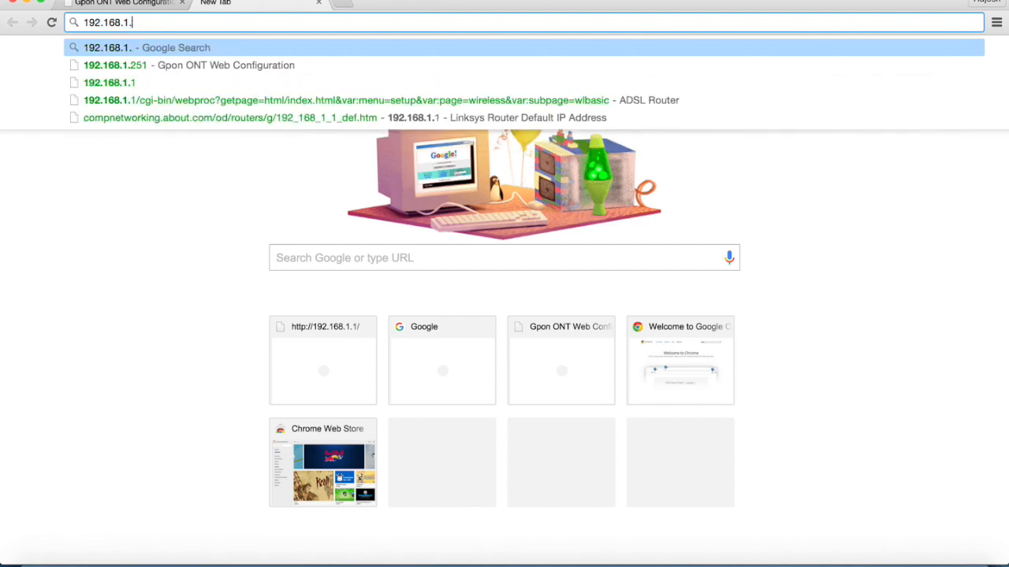
type("1")
key("Return")
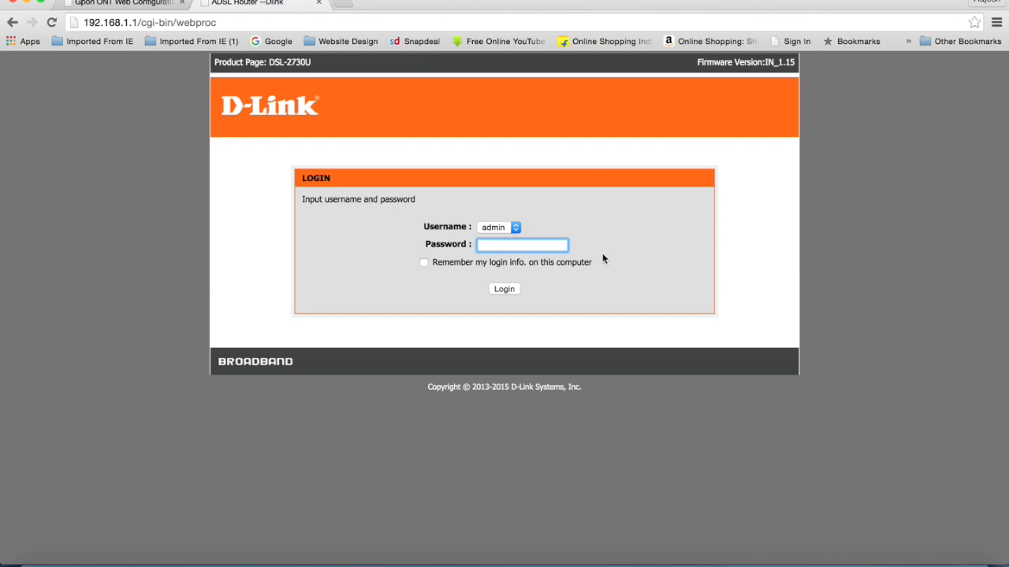
Log in with the router password and start the Setup Wizard at Set Time and Date.
type("admin")
key("Return")
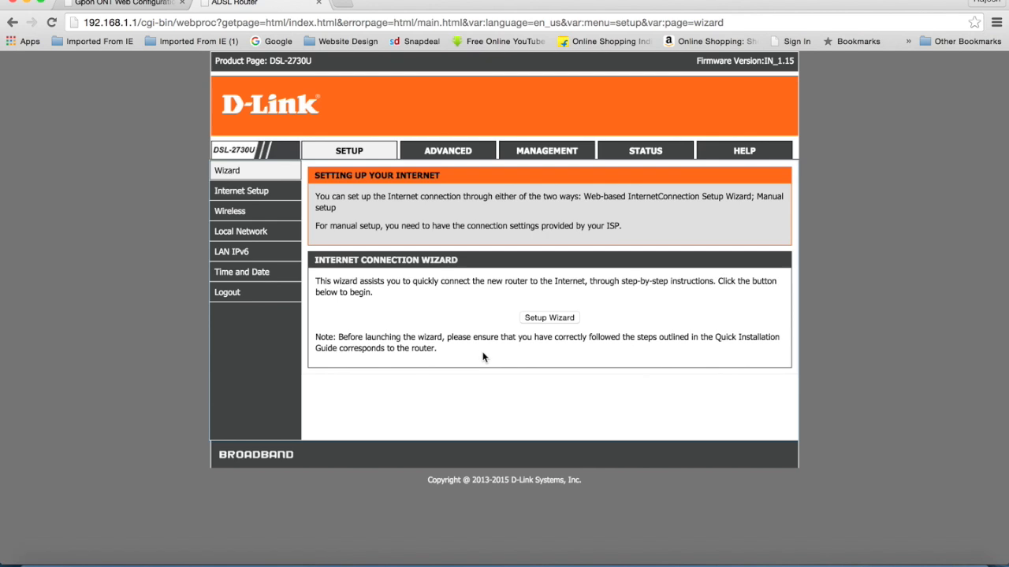
left_click(558, 321)
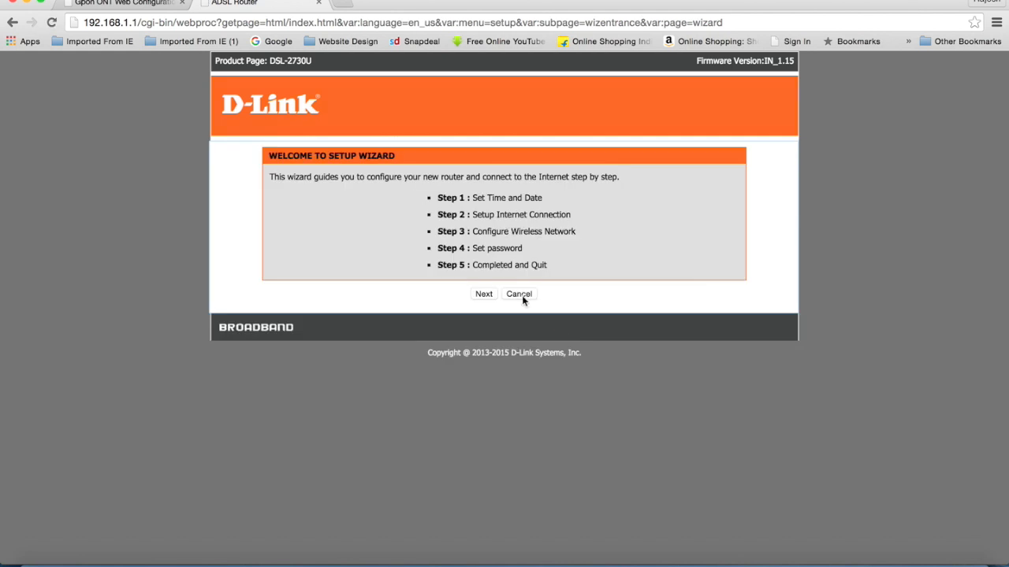
left_click(484, 294)
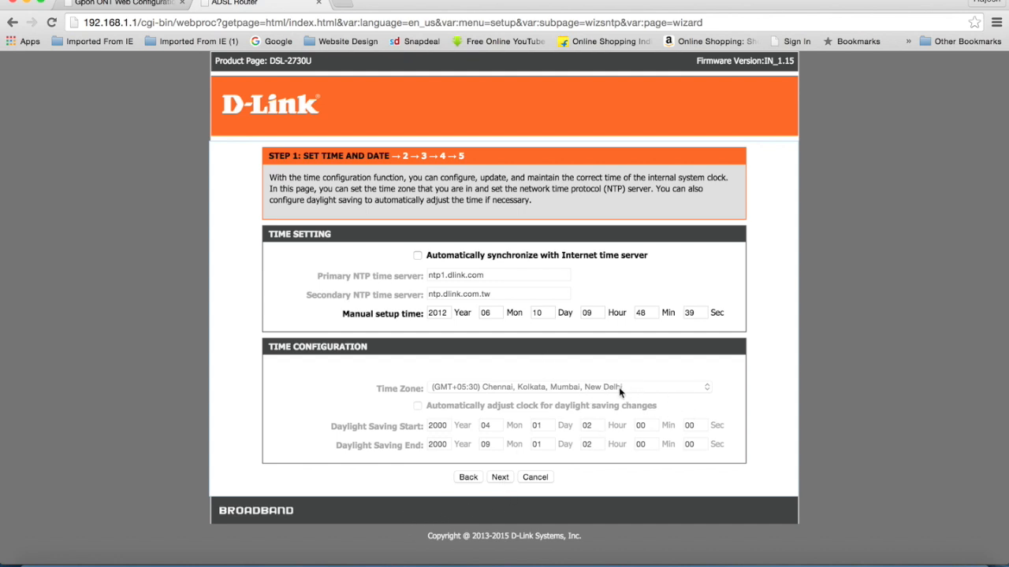
Set the internet connection protocol to Bridge and advance to the wireless network step.
left_click(505, 478)
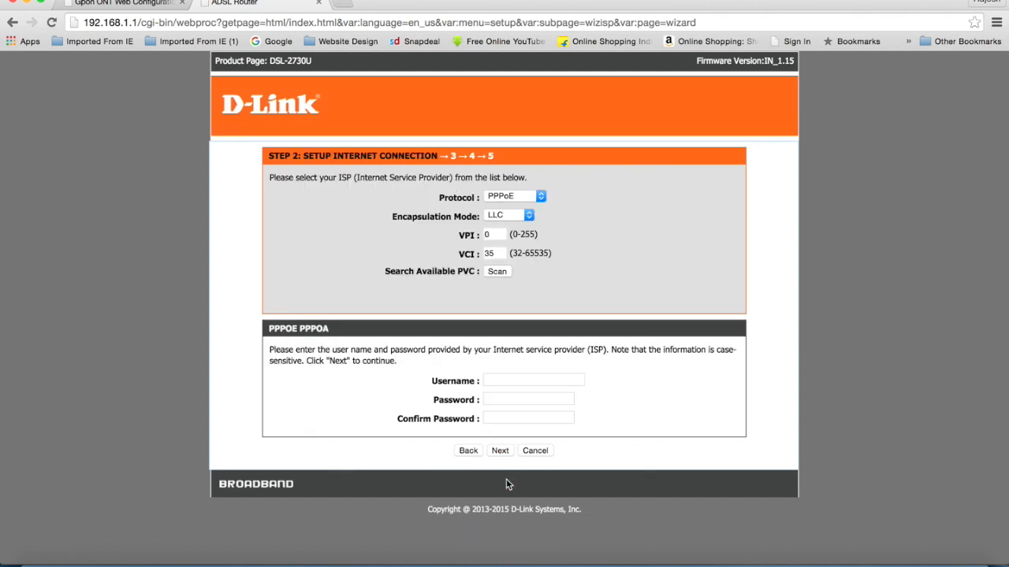
left_click(542, 197)
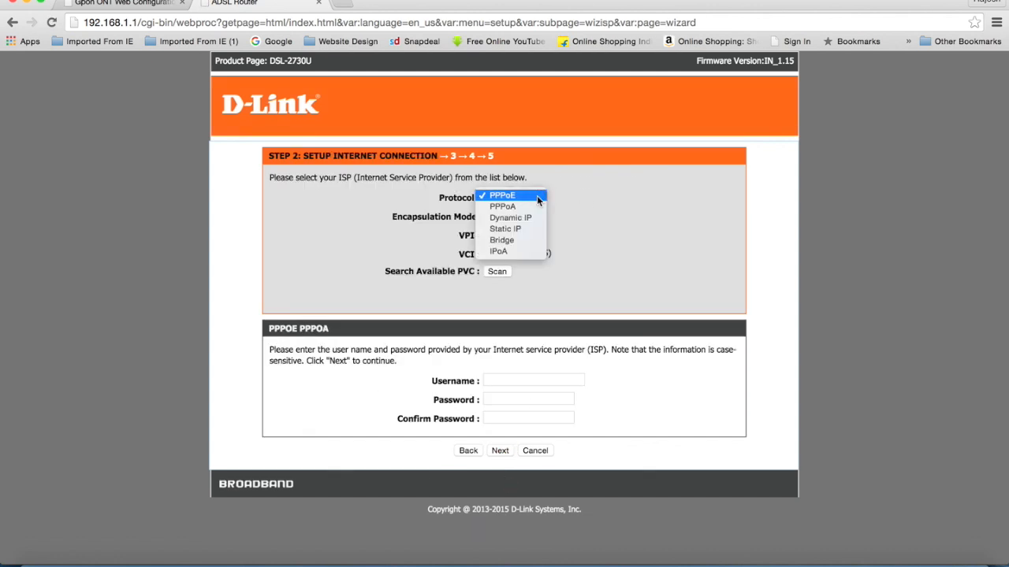
left_click(537, 240)
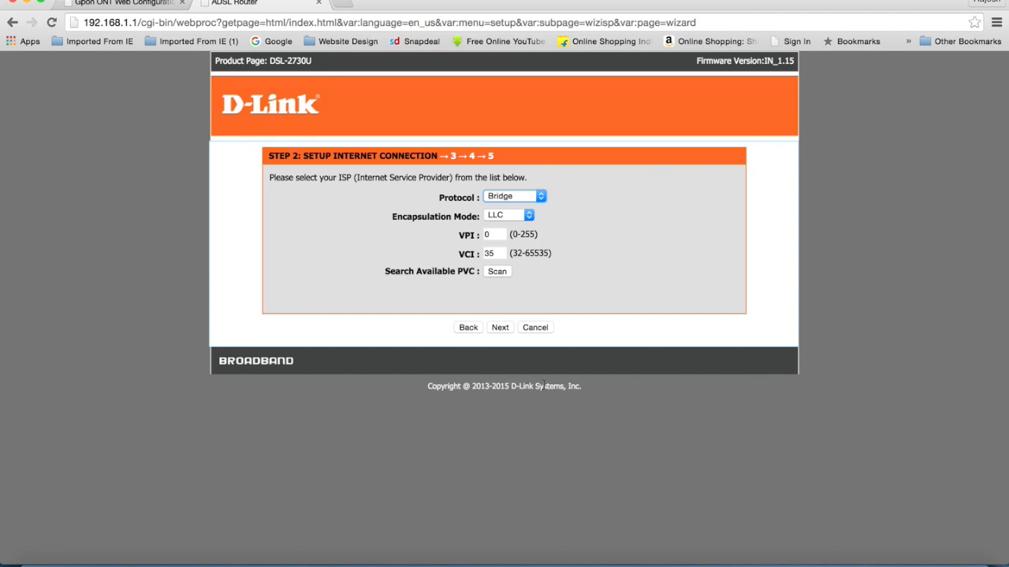
left_click(509, 328)
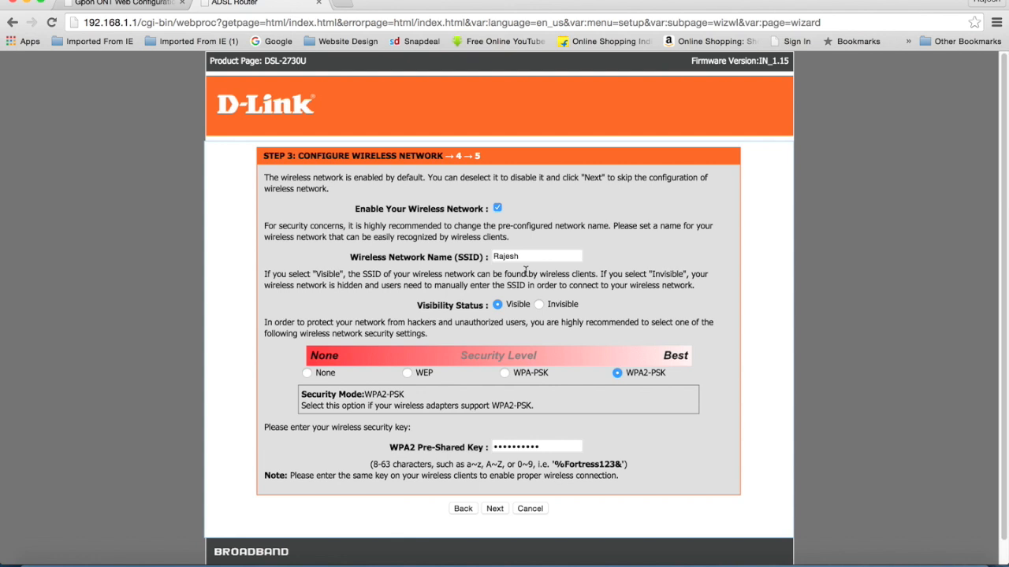
left_click_drag(528, 256, 492, 256)
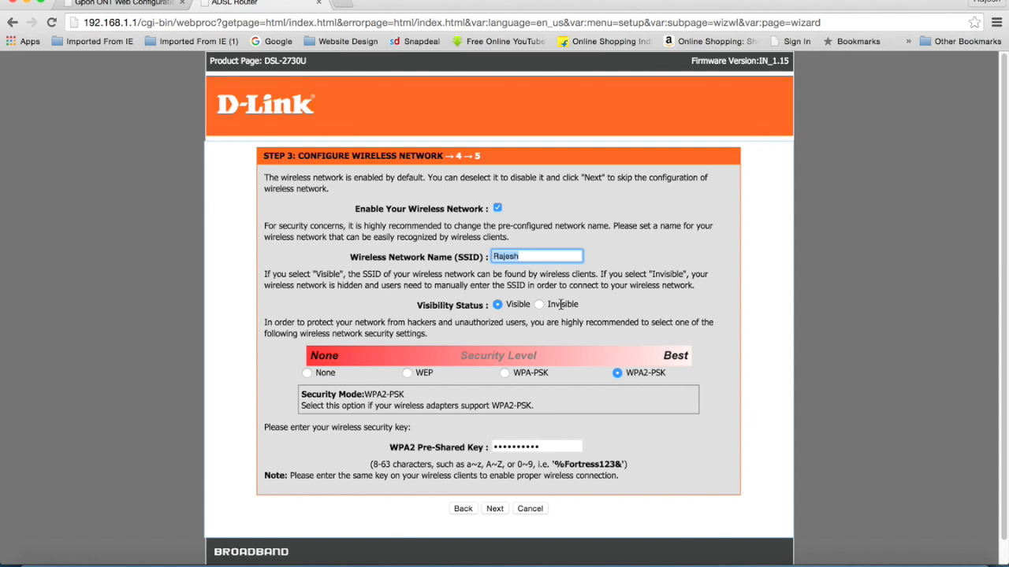
left_click(532, 257)
Advance the wizard from wireless settings to Step 4, Account Password.
left_click(509, 512)
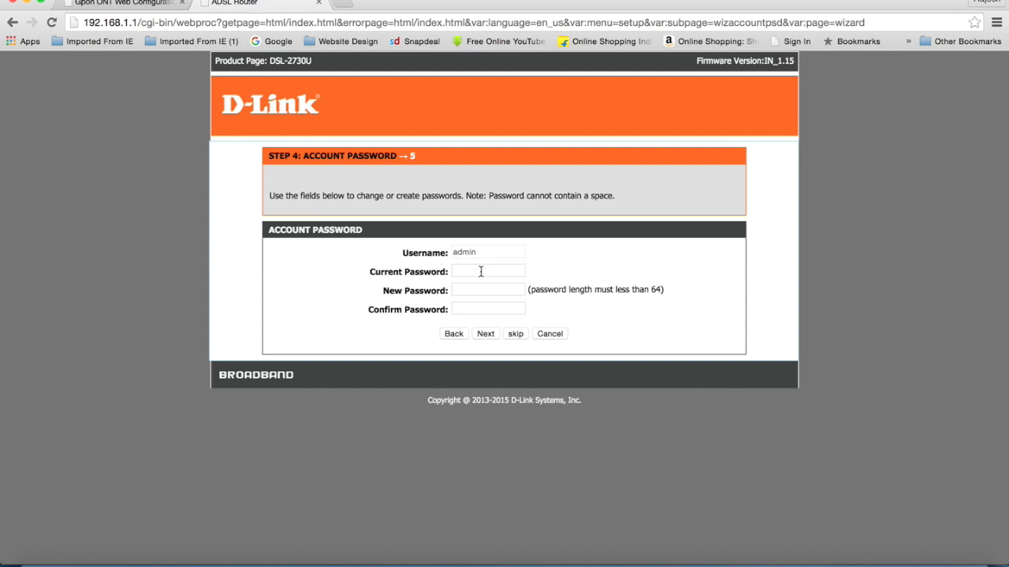
Reach the Step 5 summary, then cancel and confirm quitting without applying settings.
left_click(492, 336)
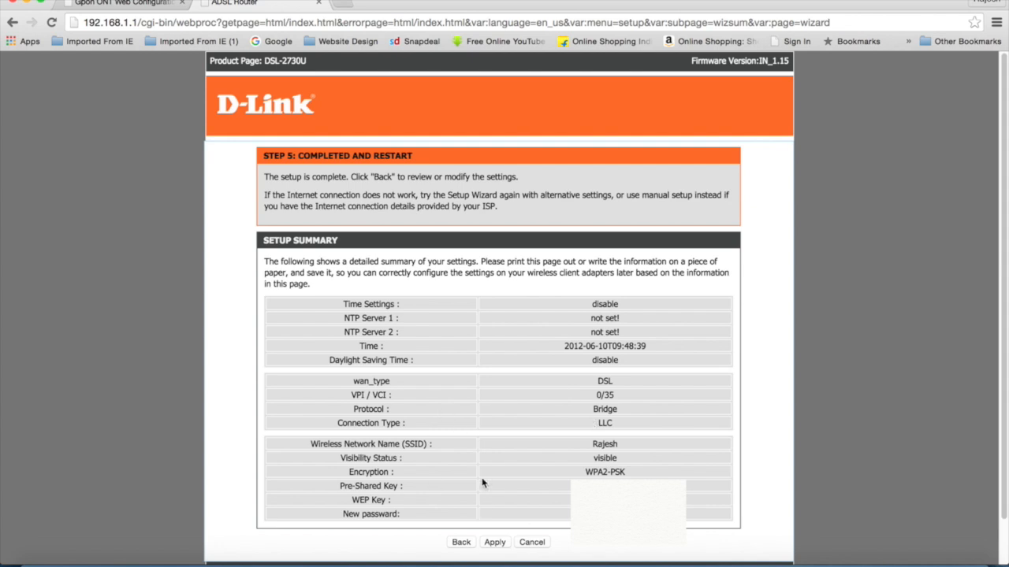
left_click(545, 543)
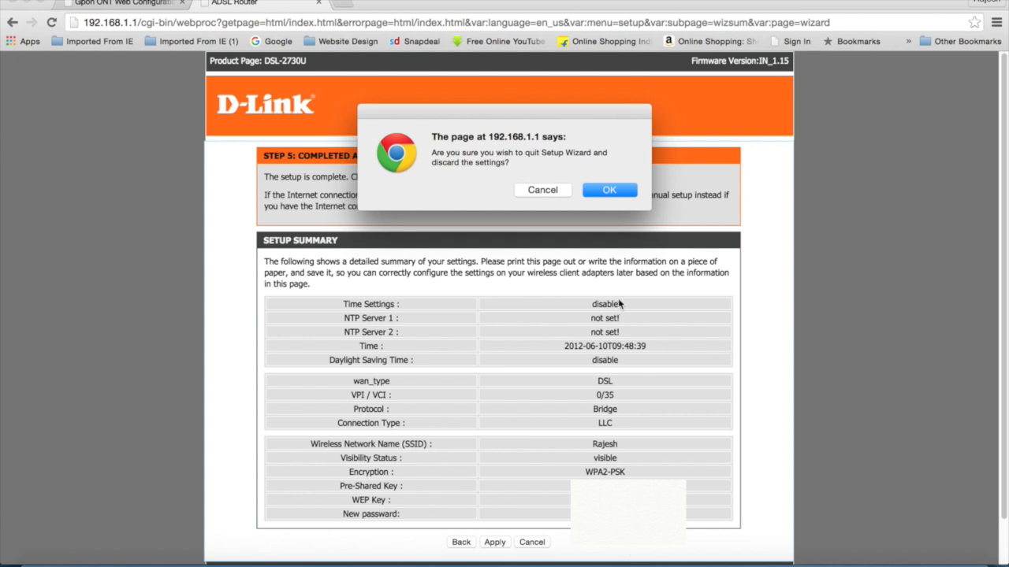
left_click(551, 192)
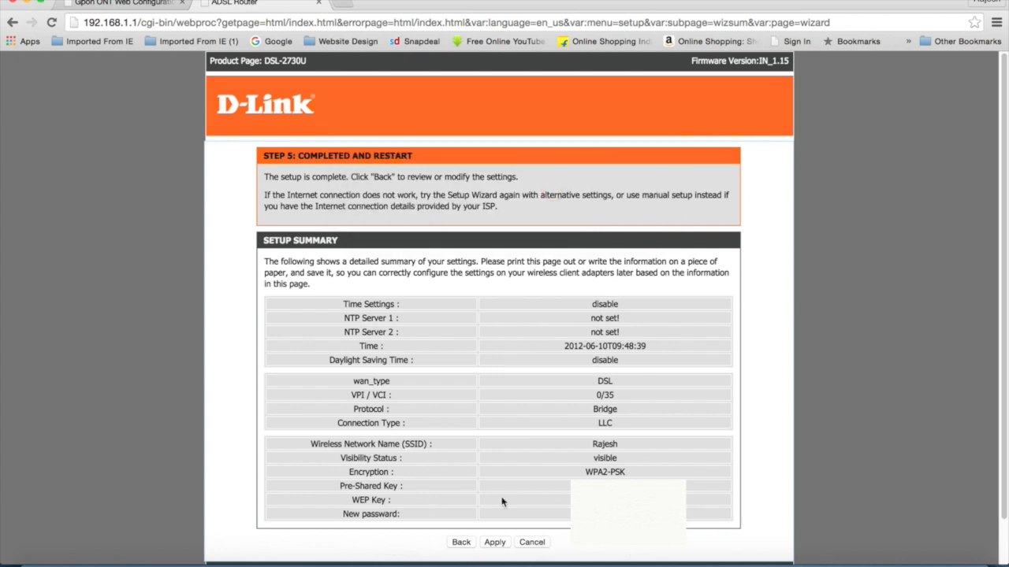
scroll(272, 73, "down", 1)
scroll(260, 112, "up", 1)
left_click(542, 544)
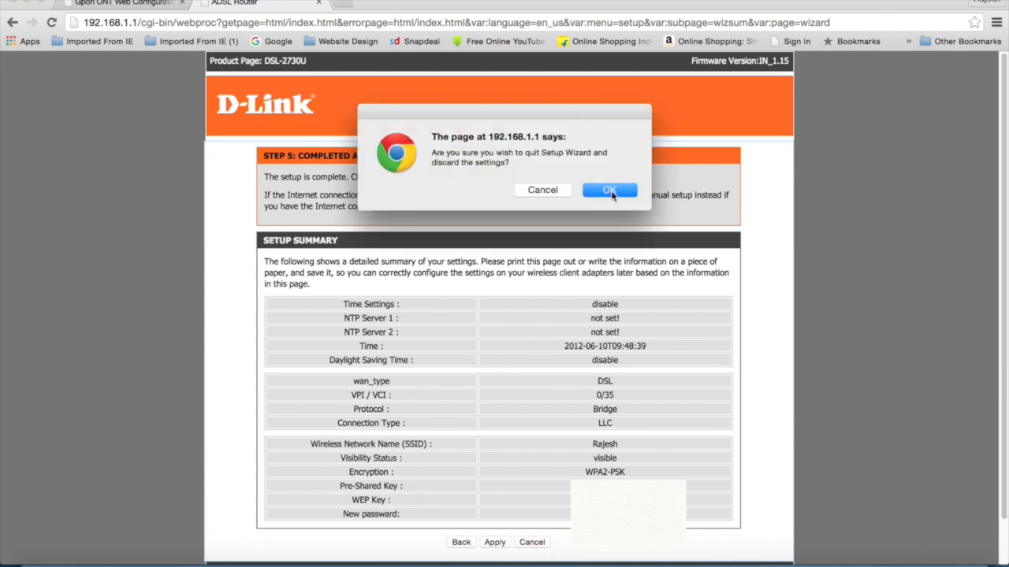
left_click(609, 190)
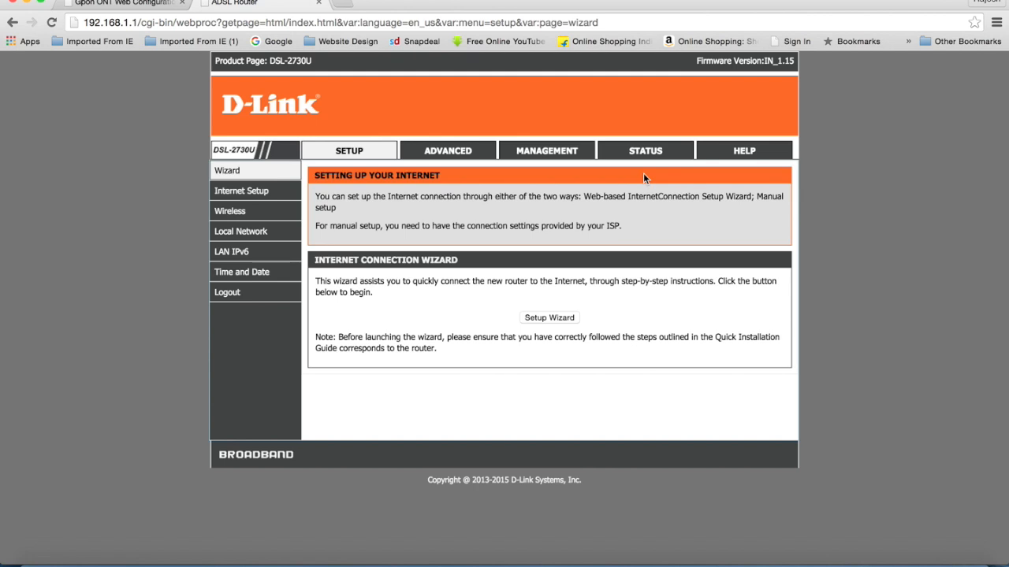
Open Internet Setup and point out the Bridge WAN entry on PVC:1/35.
left_click(263, 195)
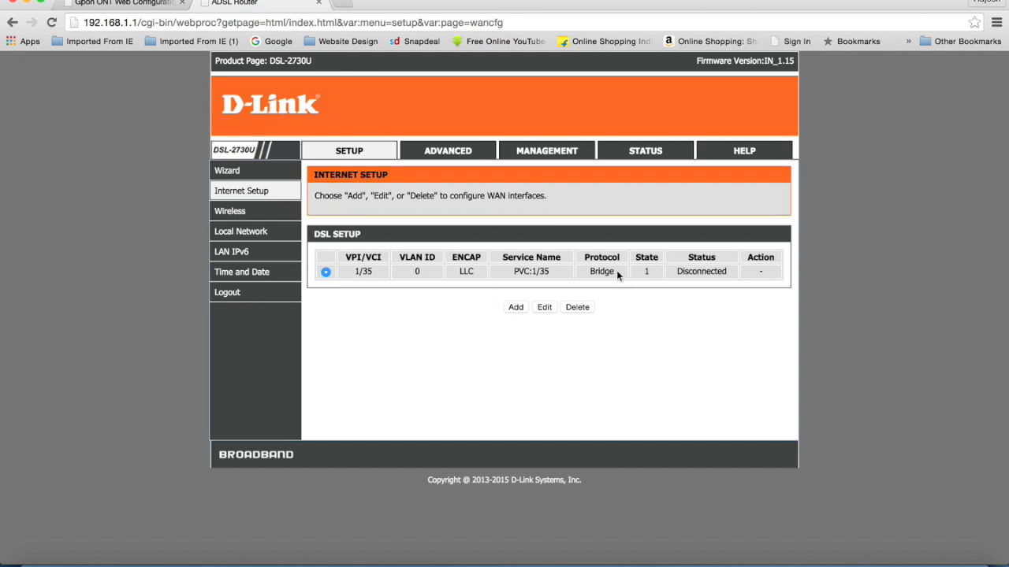
left_click_drag(588, 271, 621, 274)
left_click_drag(522, 273, 550, 271)
Browse the Advanced, Management and Firmware Update pages, then open Setup > Wireless.
mouse_move(234, 222)
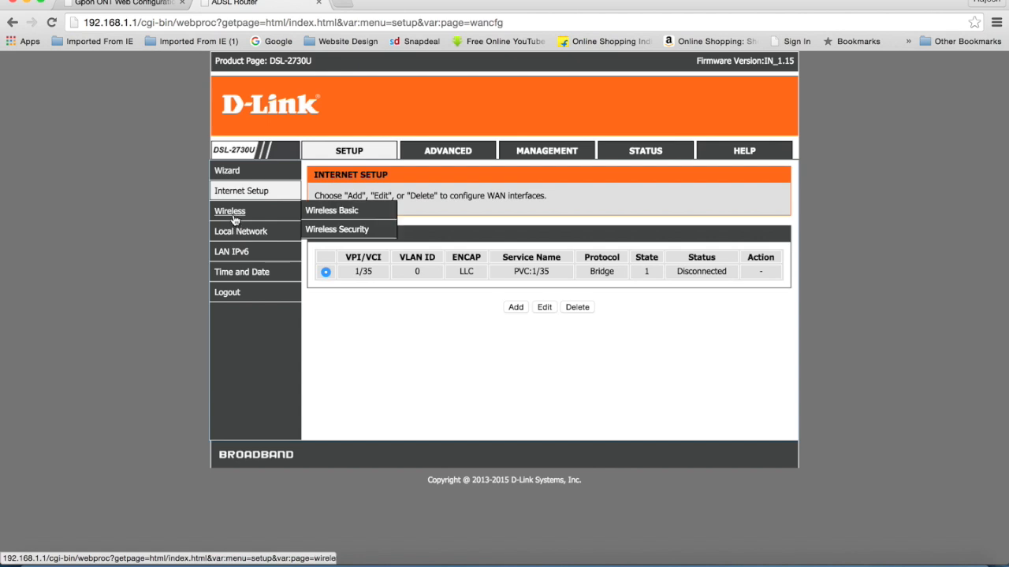
left_click(475, 153)
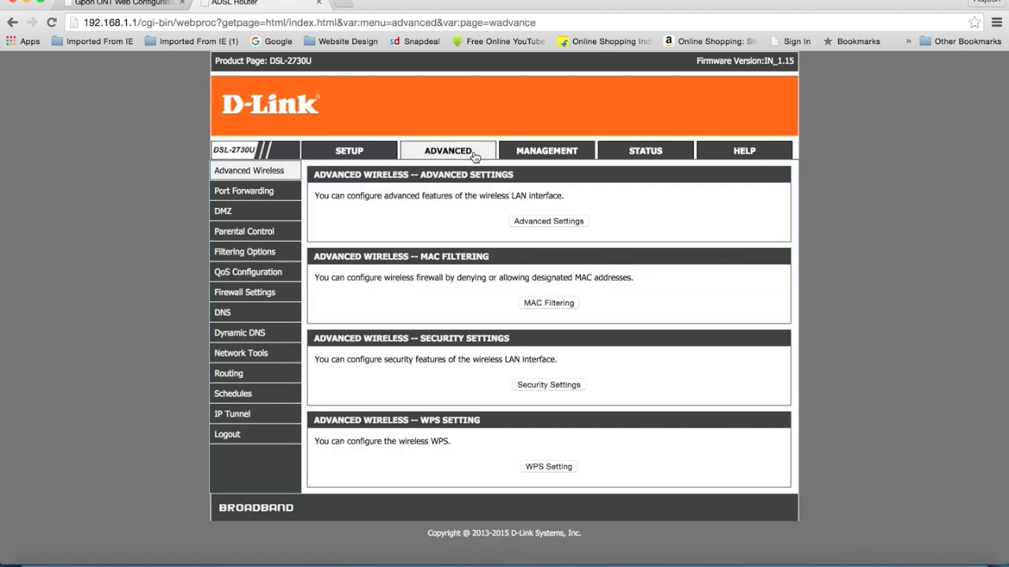
left_click(567, 157)
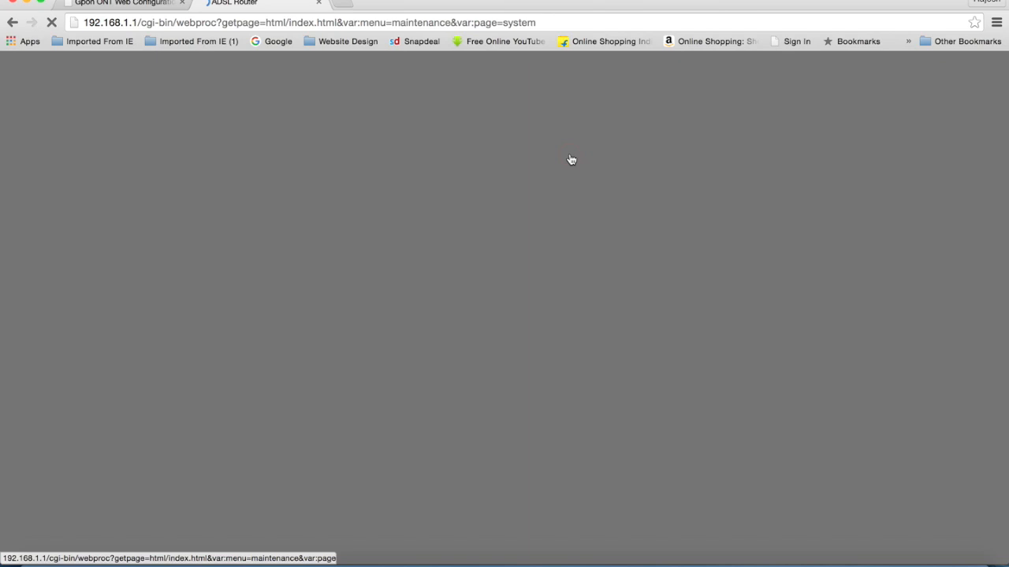
left_click(237, 215)
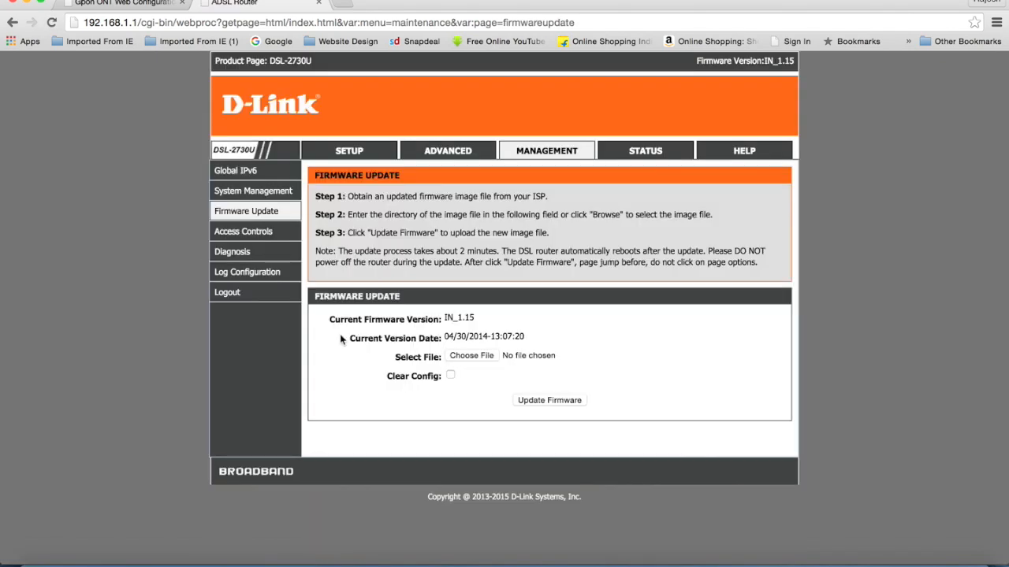
left_click(245, 195)
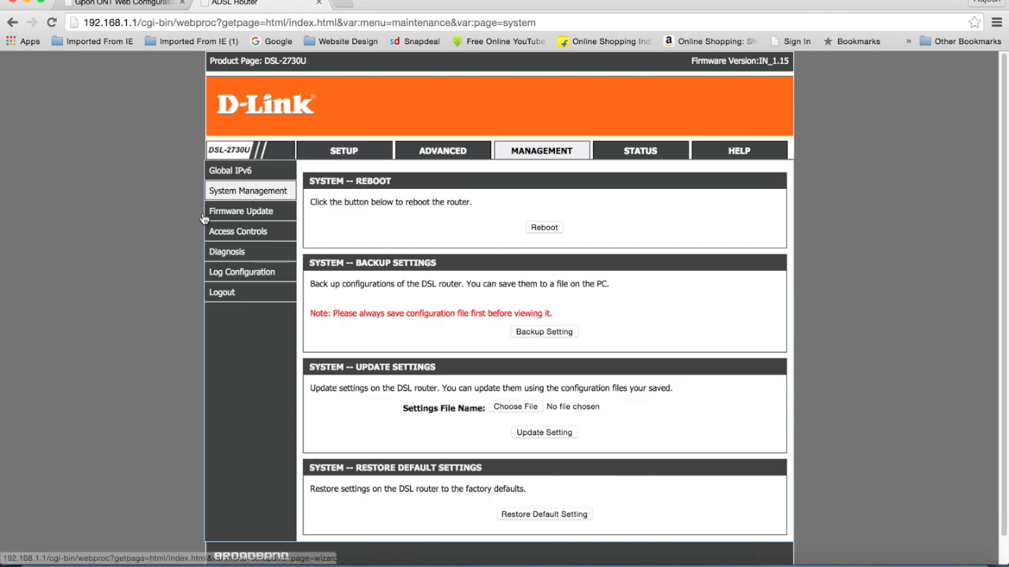
left_click(334, 151)
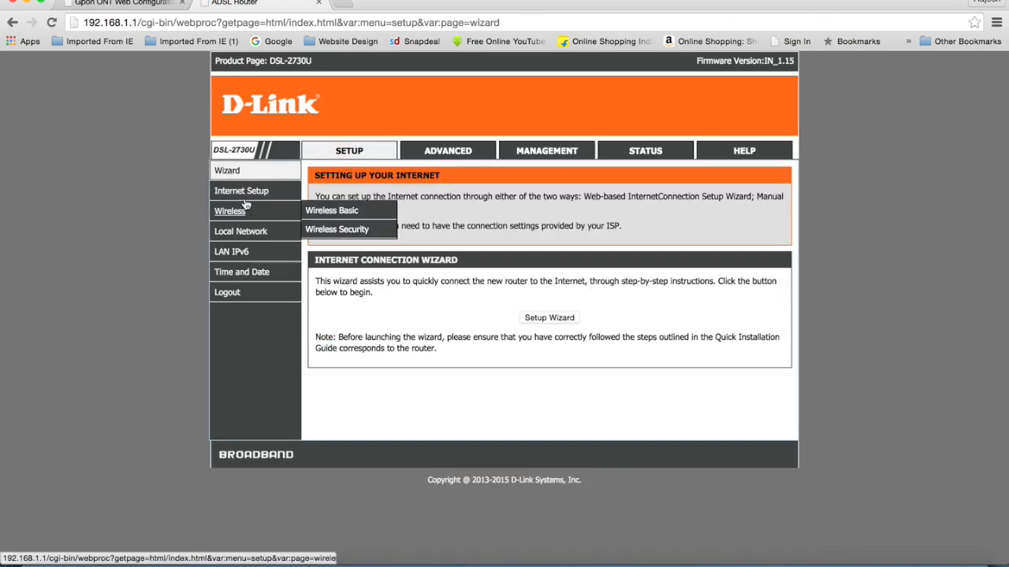
left_click(239, 214)
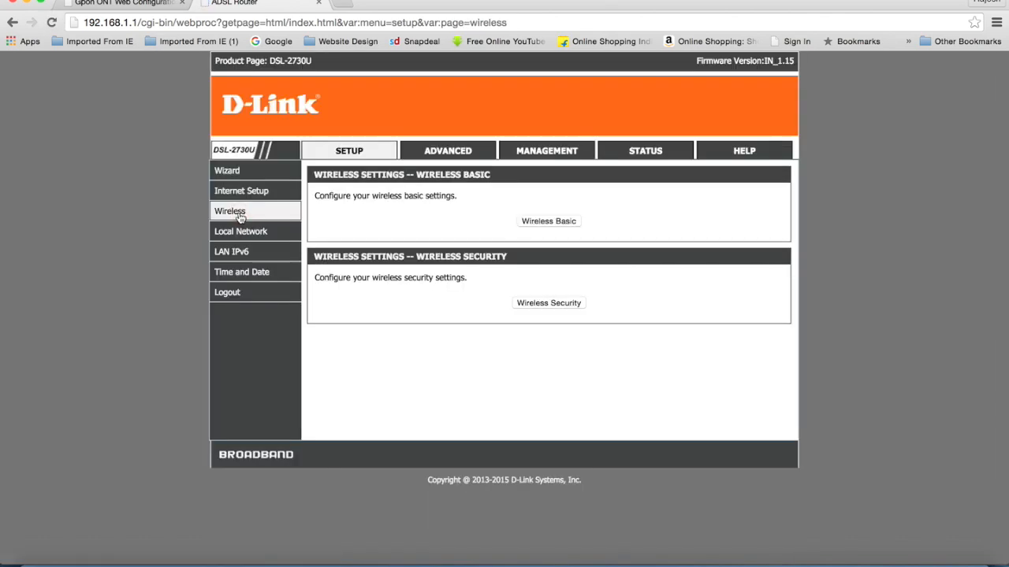
Open the Wireless Basic page and highlight the MultiAP isolation label.
left_click(548, 221)
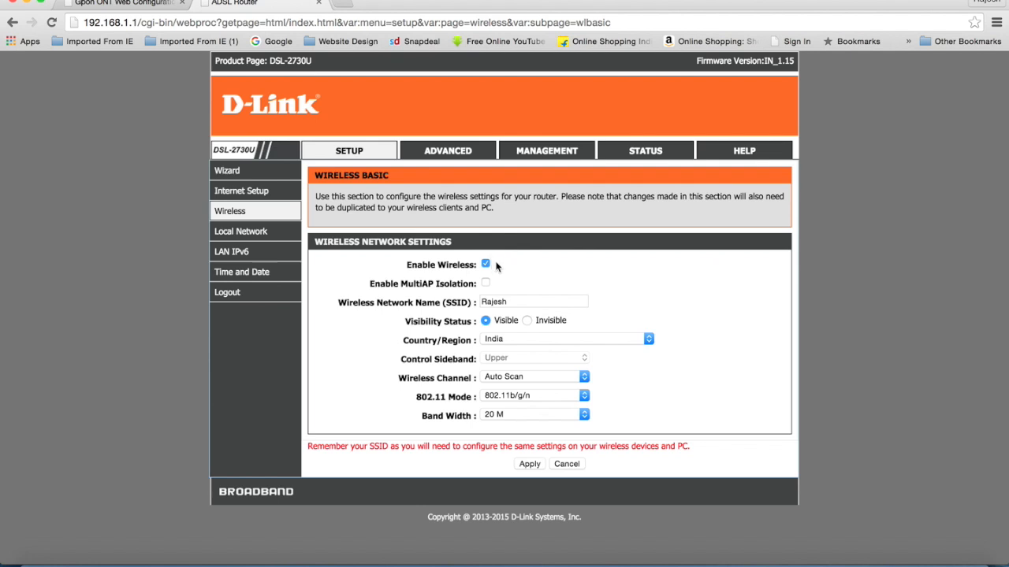
left_click_drag(368, 284, 502, 280)
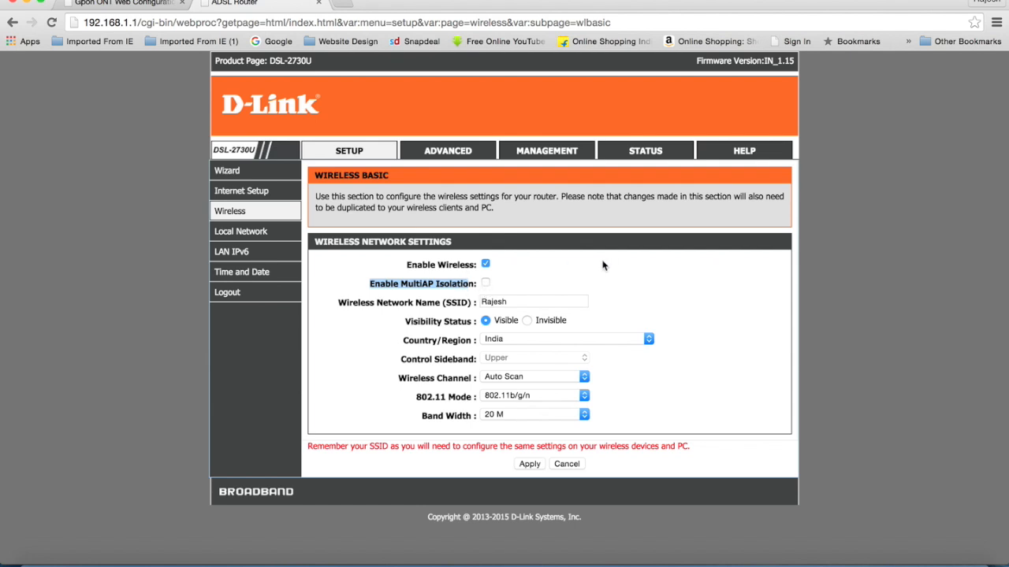
left_click_drag(497, 280, 477, 278)
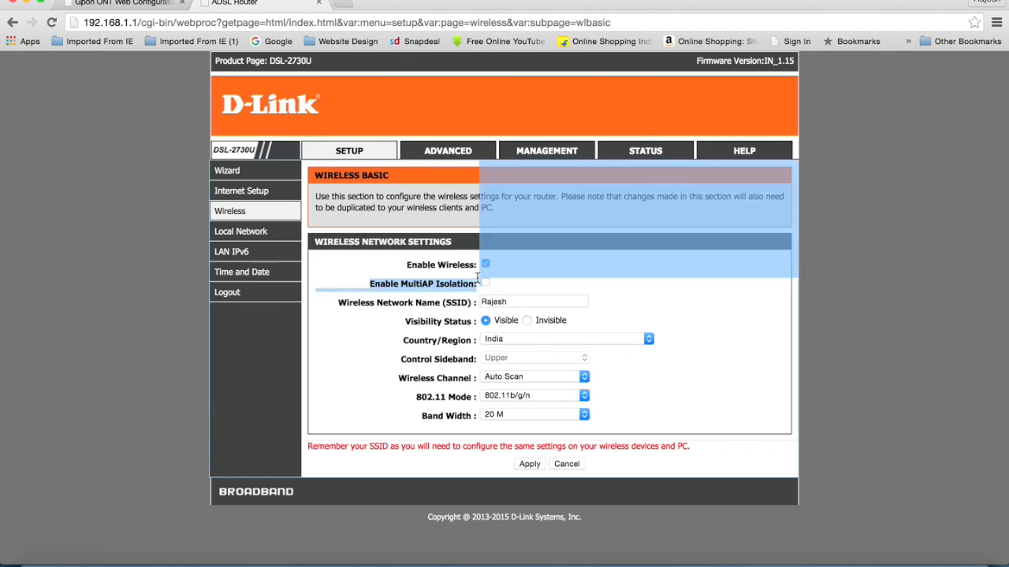
left_click(503, 289)
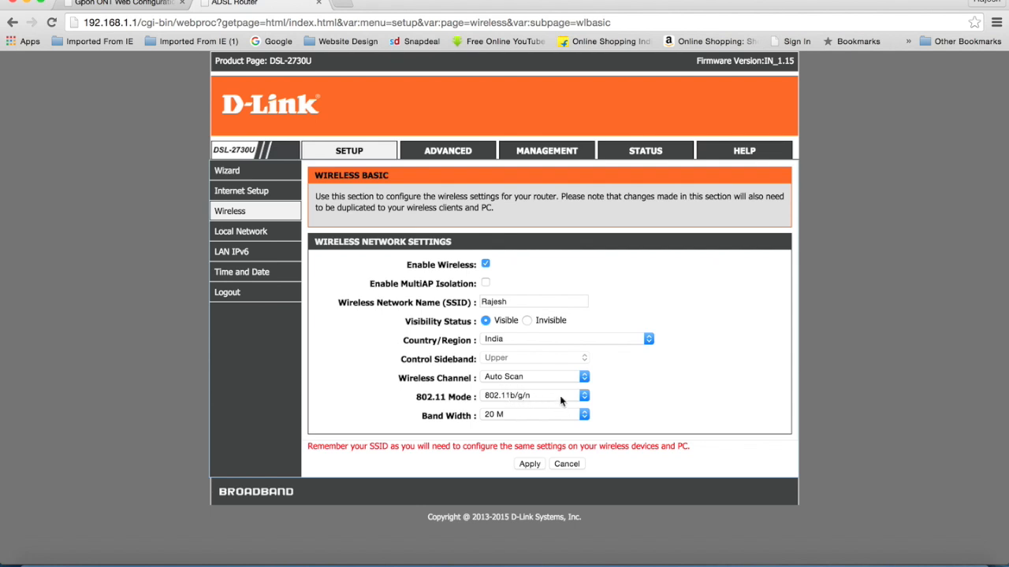
Review the 802.11 mode and bandwidth options, keeping 802.11b/g/n and 20 M.
left_click(584, 396)
left_click(636, 398)
left_click(584, 415)
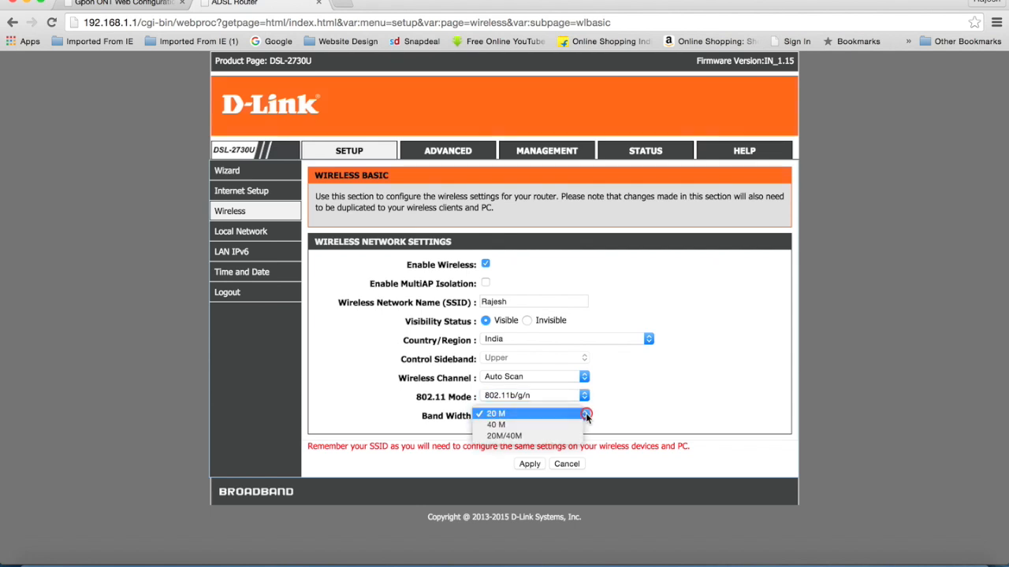
left_click(644, 410)
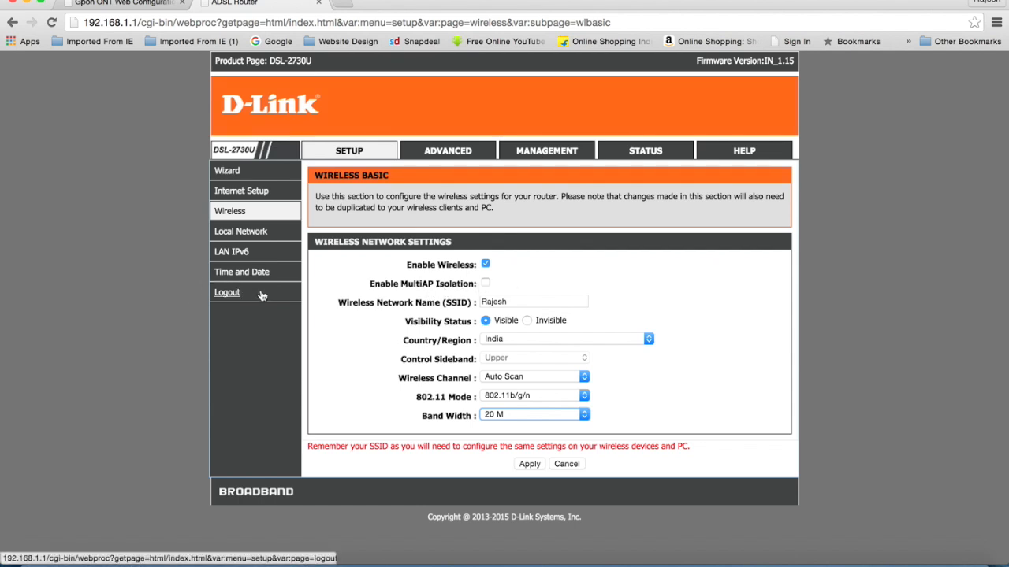
Open the Local Network page and scroll through its settings.
left_click(254, 240)
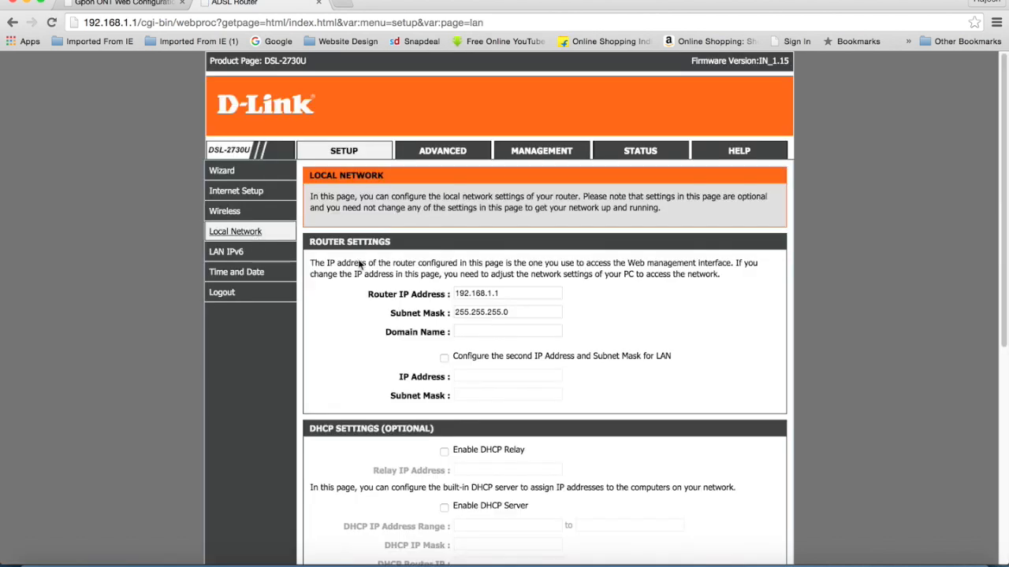
scroll(635, 347, "down", 5)
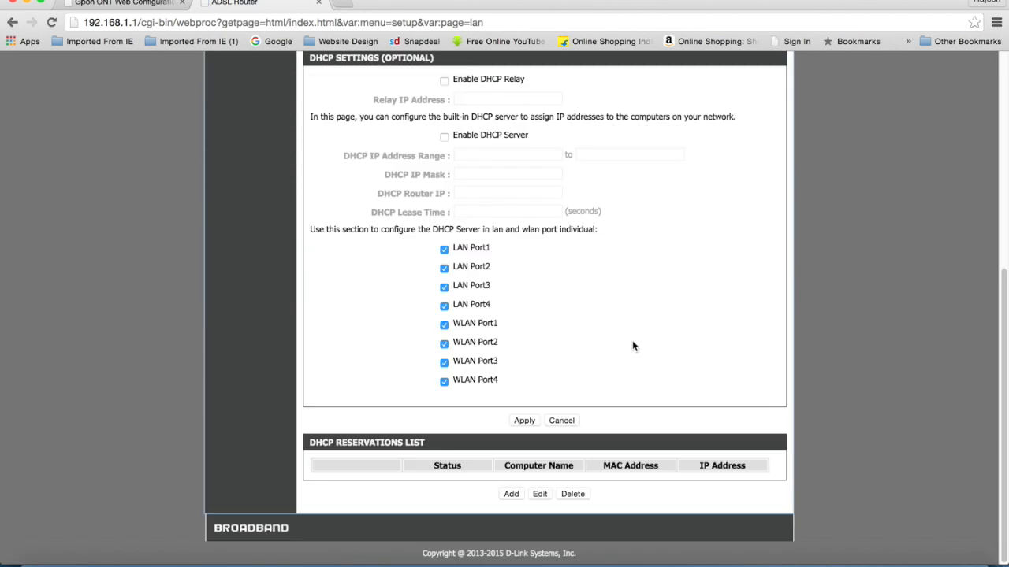
scroll(632, 346, "up", 4)
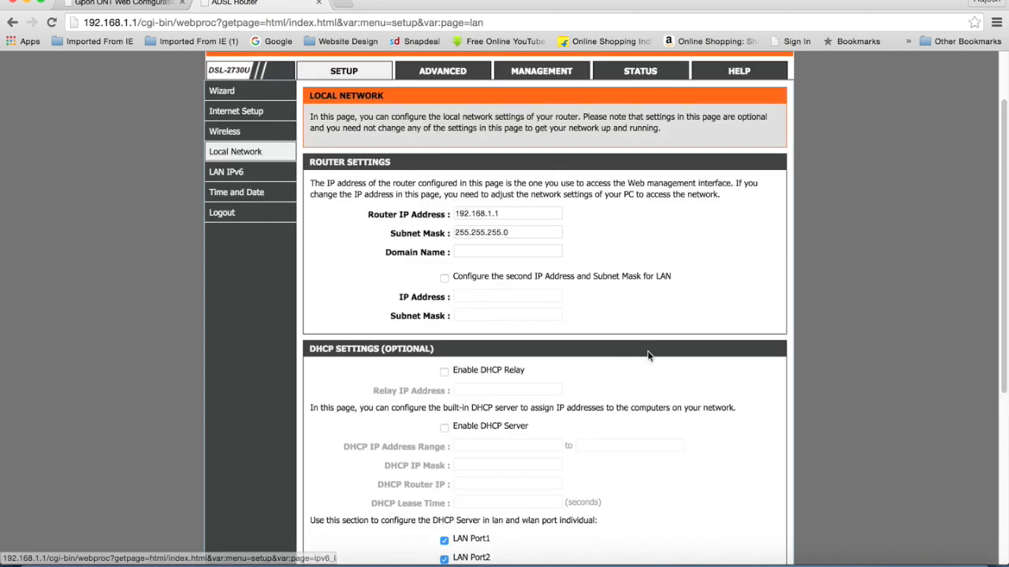
scroll(646, 354, "down", 1)
scroll(642, 356, "down", 4)
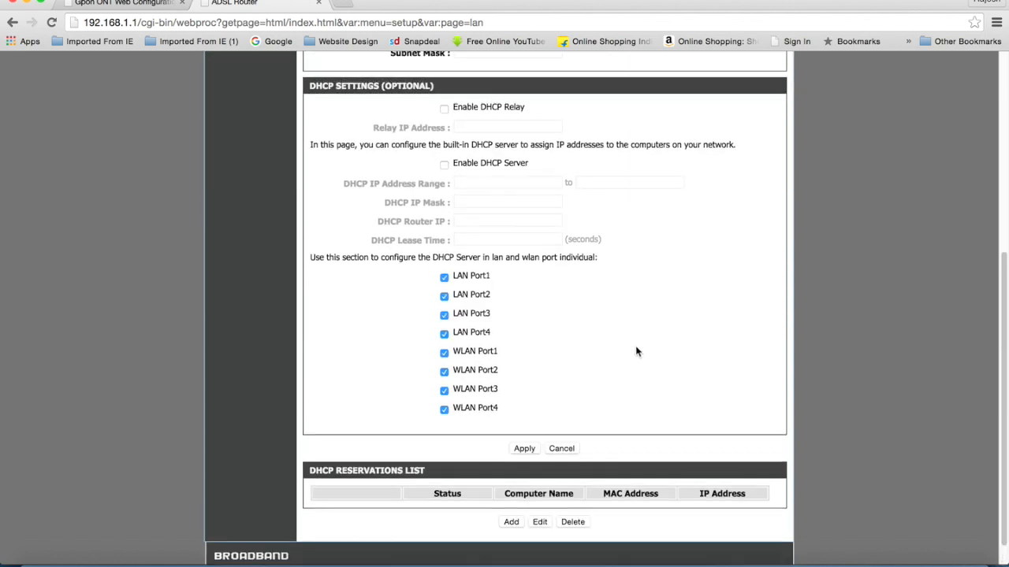
scroll(563, 299, "up", 2)
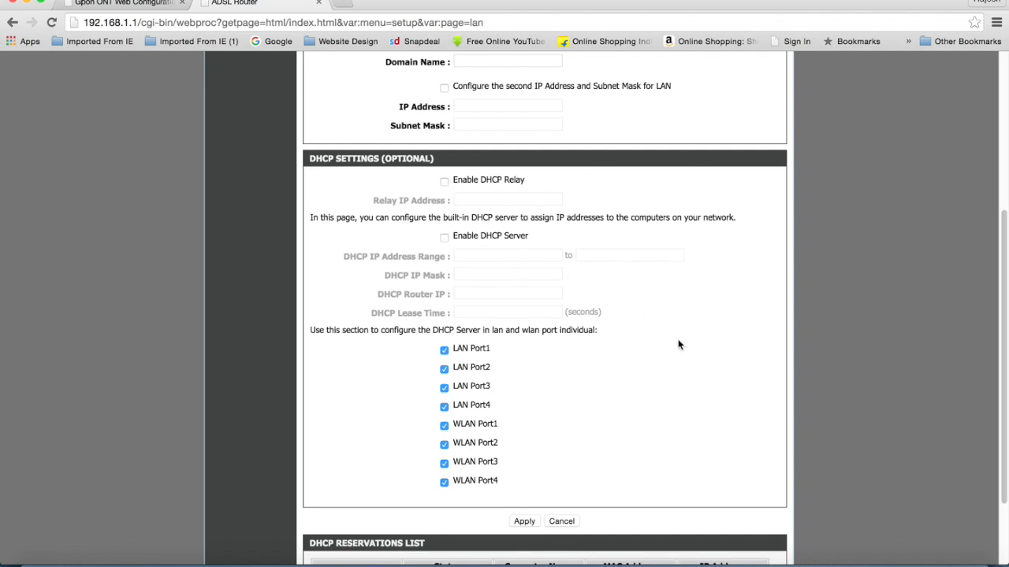
scroll(649, 375, "down", 2)
scroll(647, 372, "up", 6)
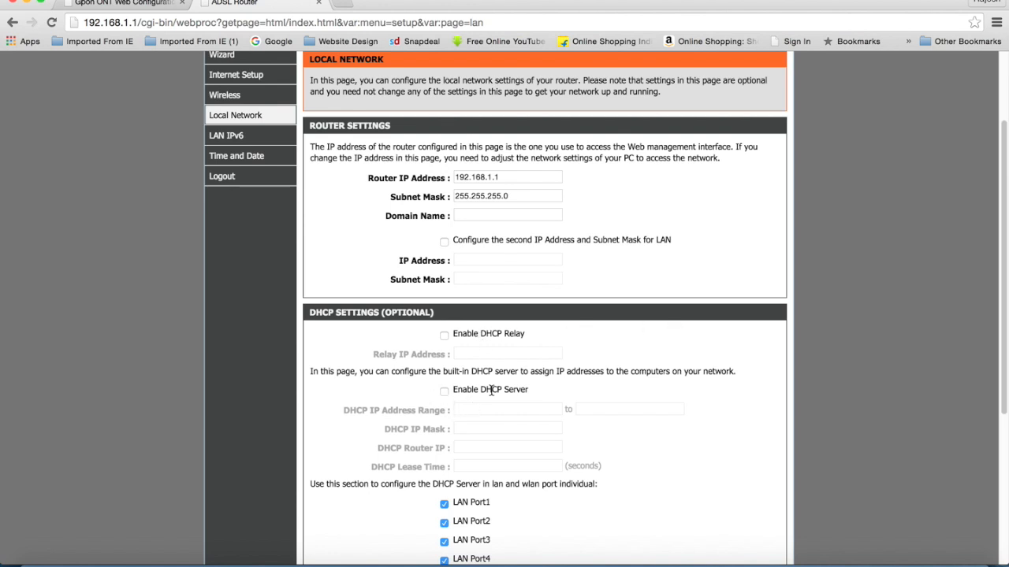
Go to Wireless Security and review the WPA2-PSK, AES and key settings.
left_click(247, 96)
left_click(528, 309)
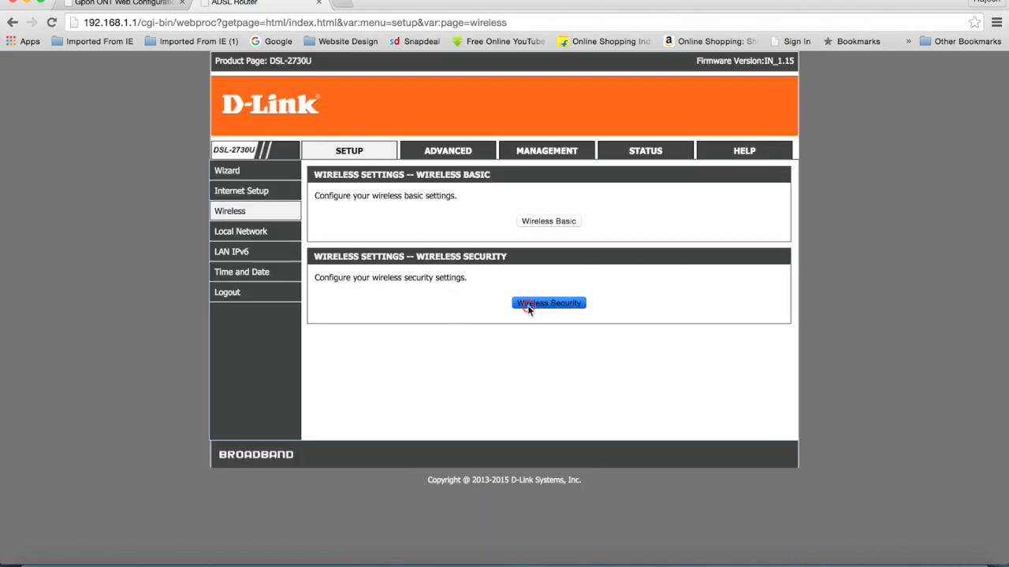
scroll(648, 377, "down", 5)
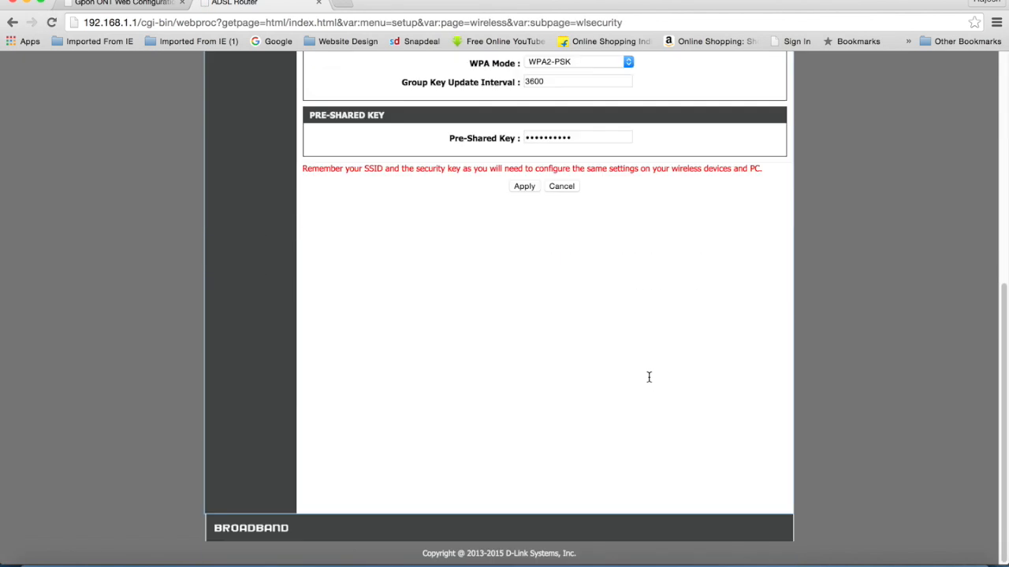
scroll(648, 377, "up", 5)
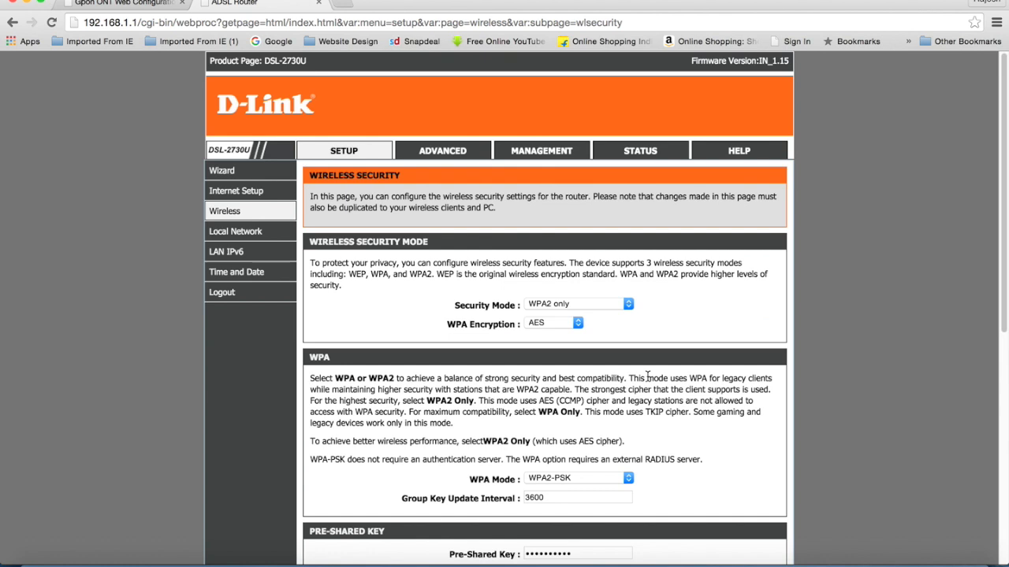